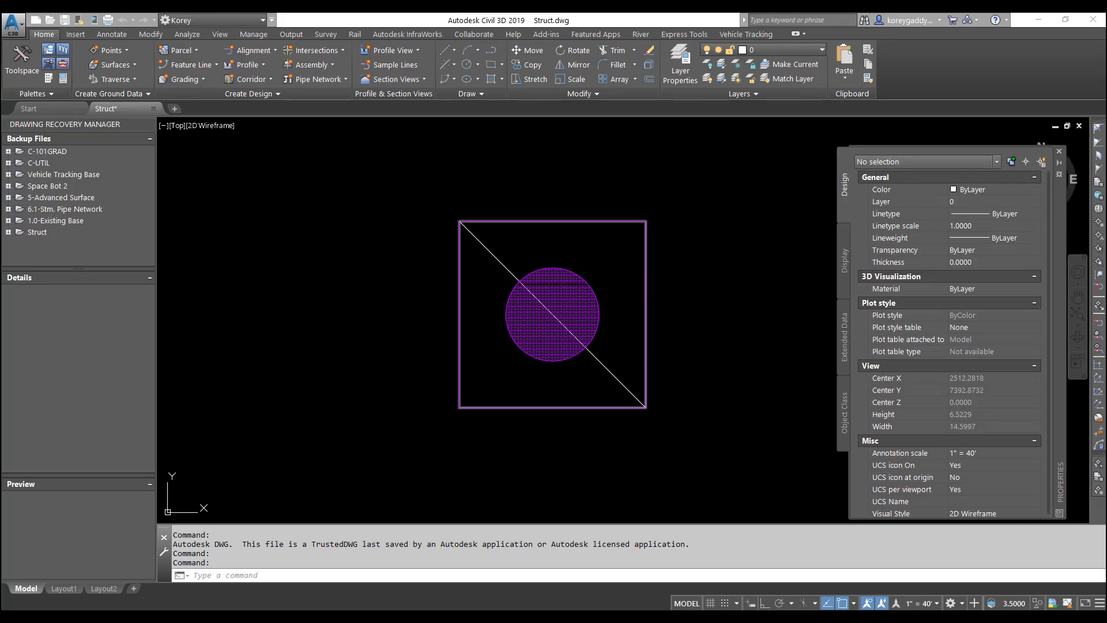
Inspect the square polyline, the circle and its hatch one by one, leaving each unchanged
left_click(634, 278)
left_click(584, 220)
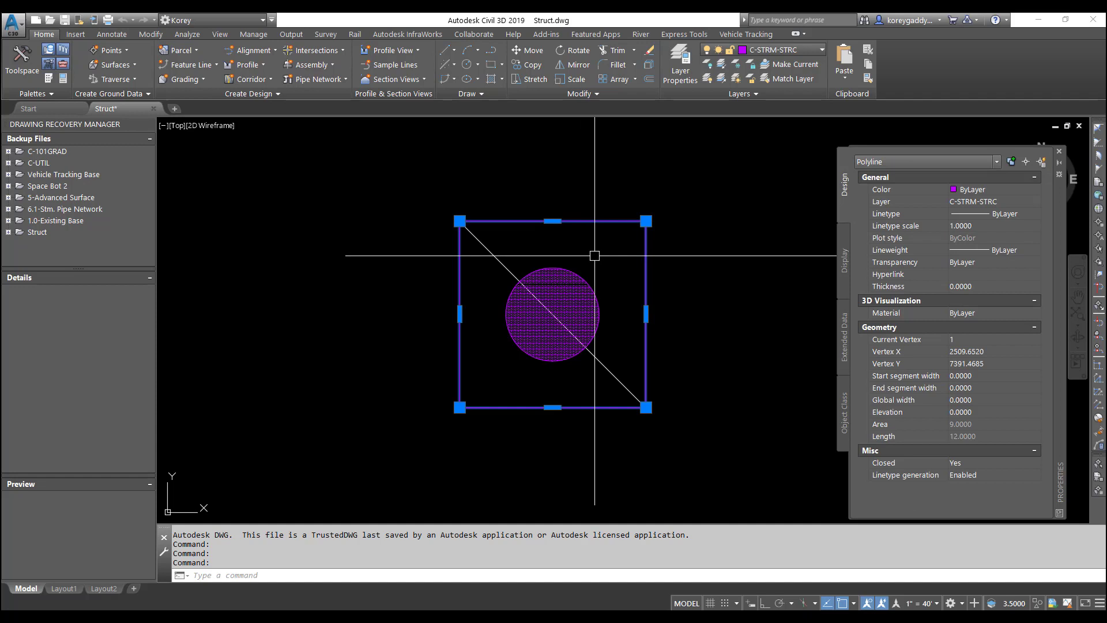
key("Escape")
left_click(551, 270)
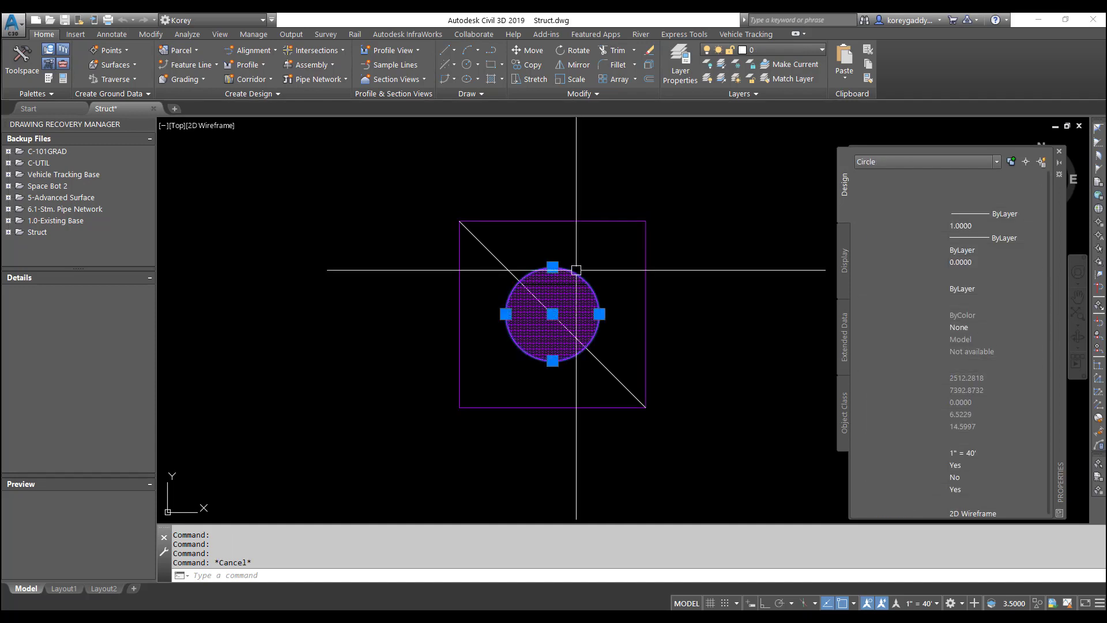
key("Escape")
left_click(574, 282)
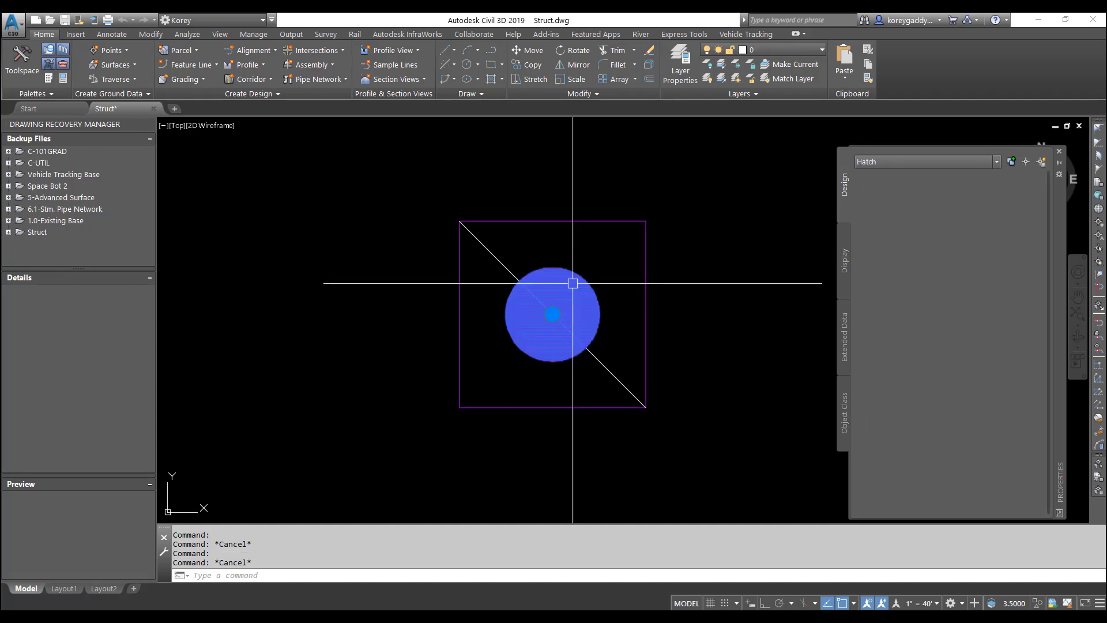
double_click(573, 283)
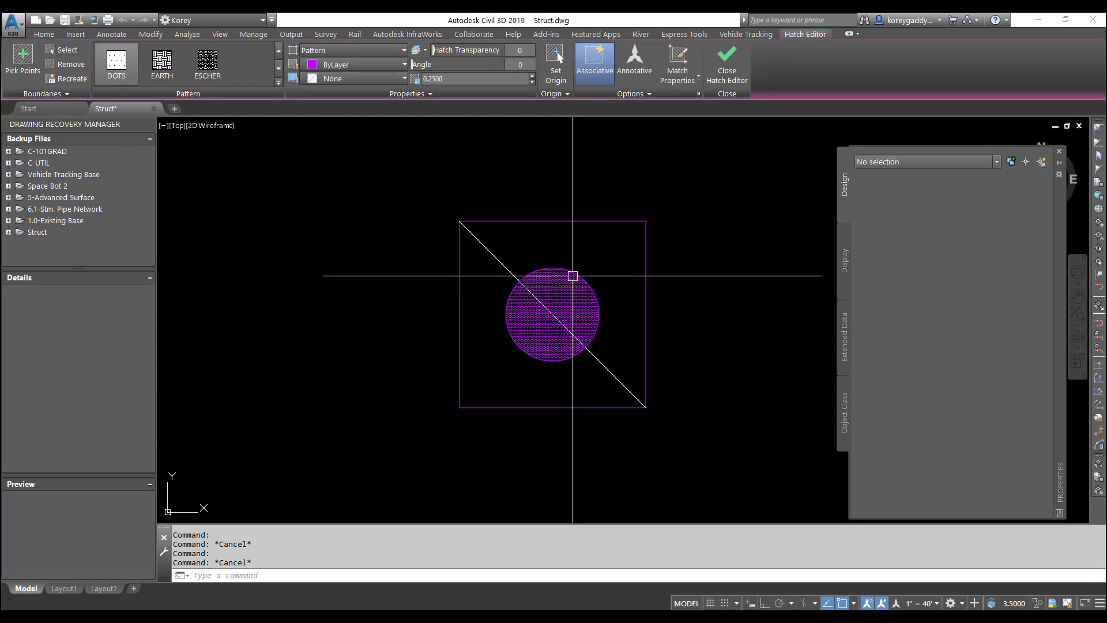
key("Escape")
Select the square, diagonal line, circle and hatch with a crossing window
left_click(409, 194)
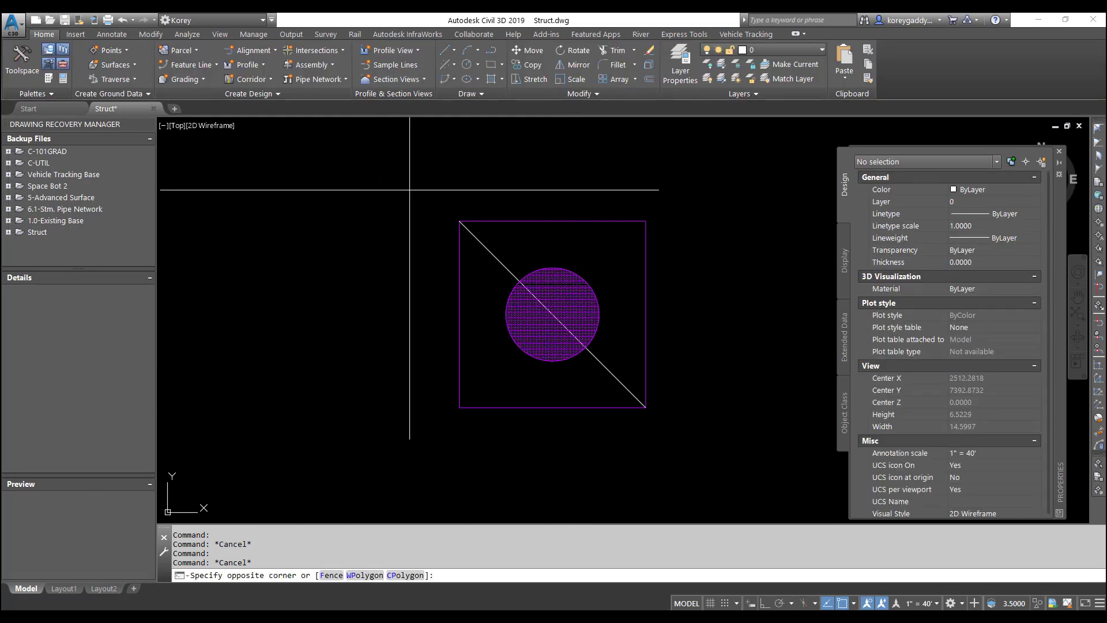
left_click(684, 445)
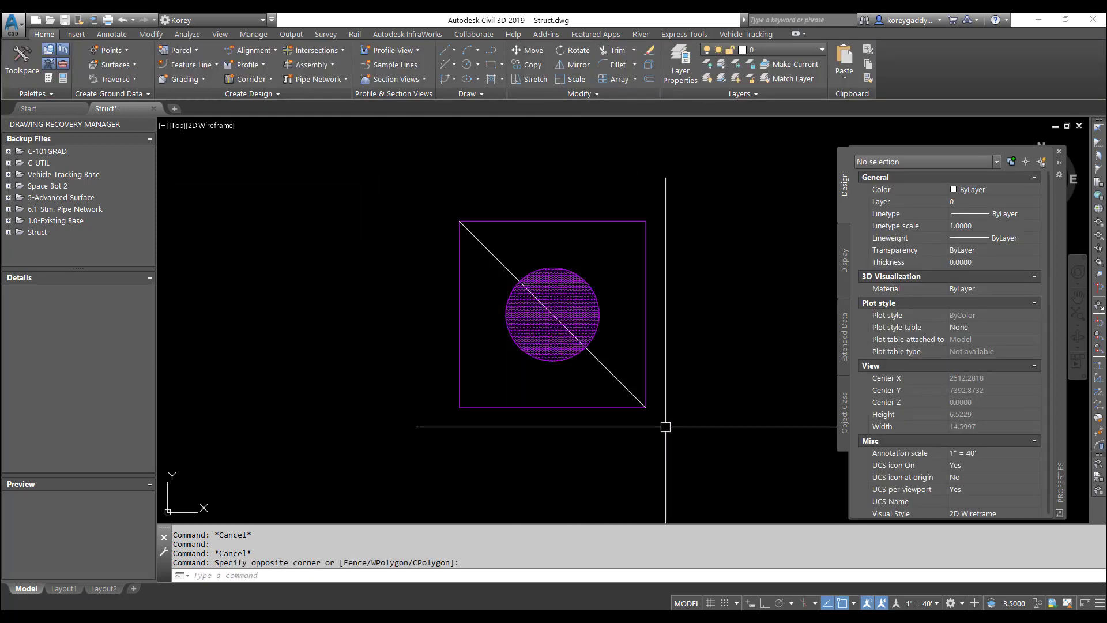
left_click(711, 494)
left_click(415, 189)
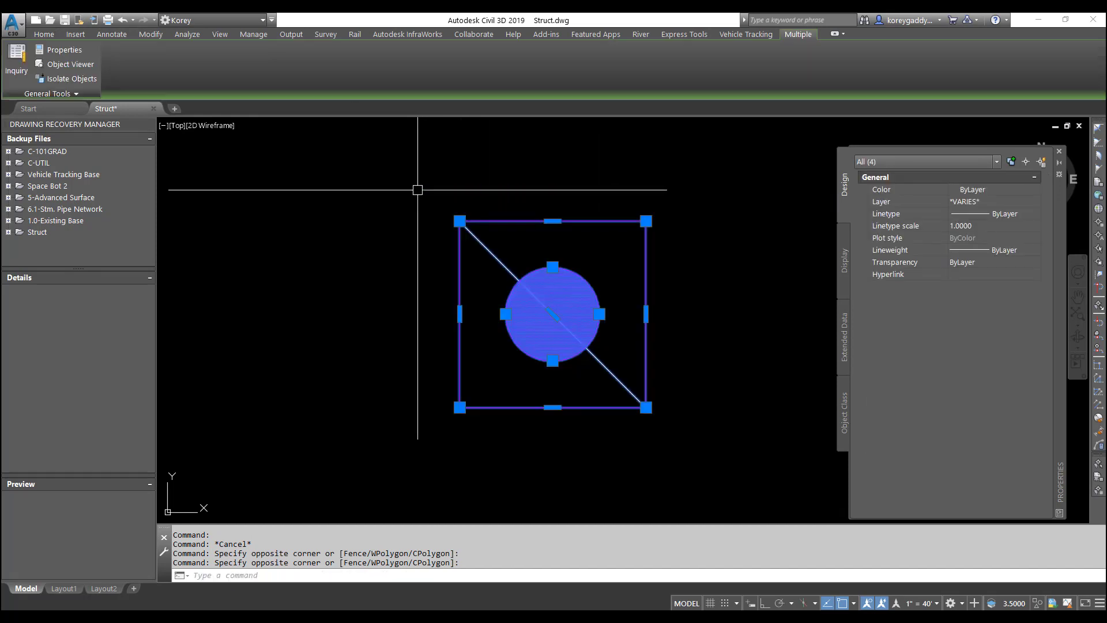
Start WBLOCK and change the destination file name to Structure.dwg
type("wblock")
key("Return")
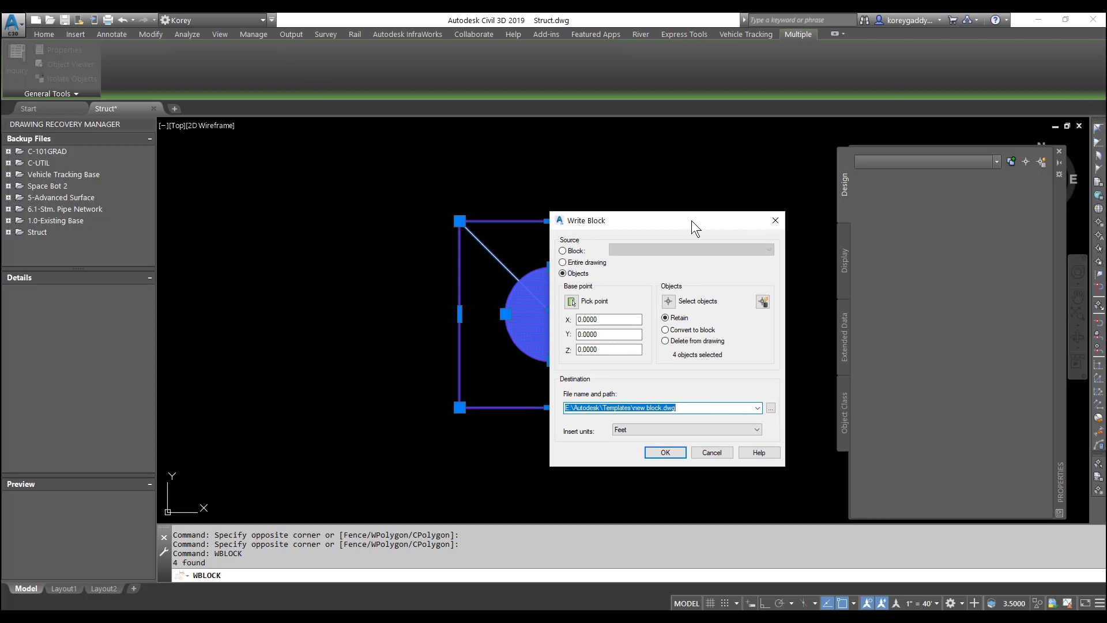
left_click_drag(691, 220, 786, 195)
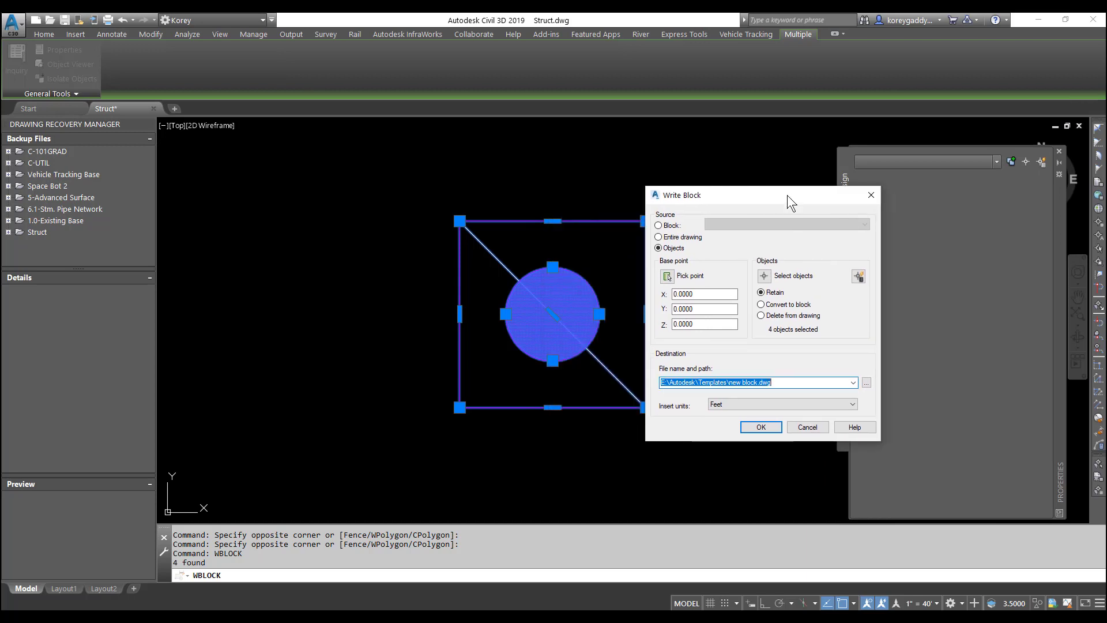
left_click(757, 382)
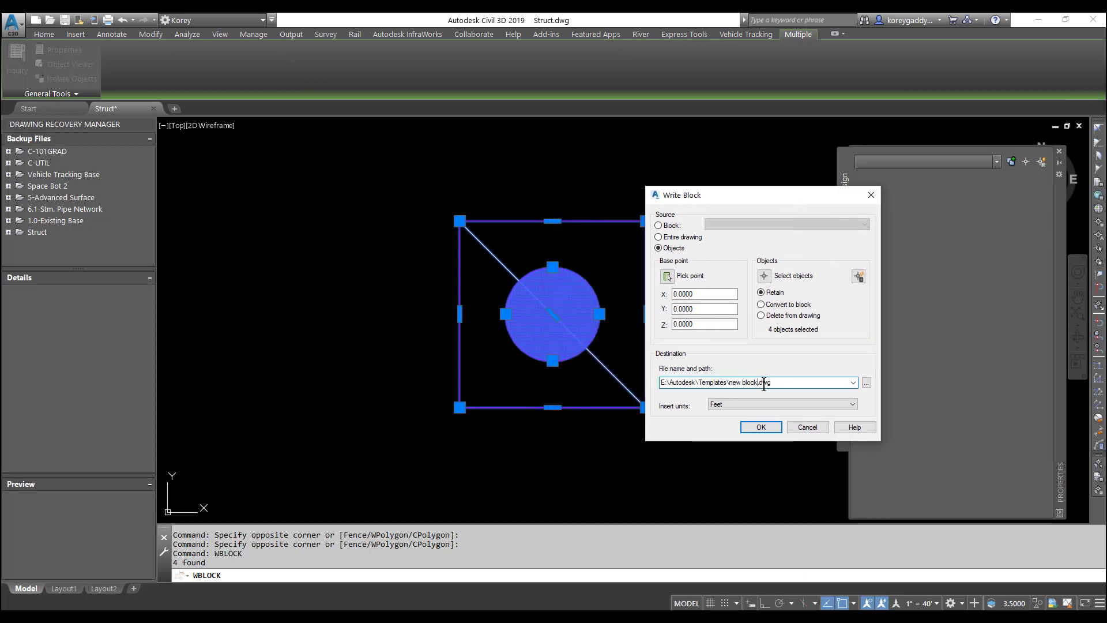
key("BackSpace")
key("BackSpace")
key("BackSpace")
key("BackSpace")
key("BackSpace")
key("BackSpace")
key("BackSpace")
key("BackSpace")
key("BackSpace")
type("Structure")
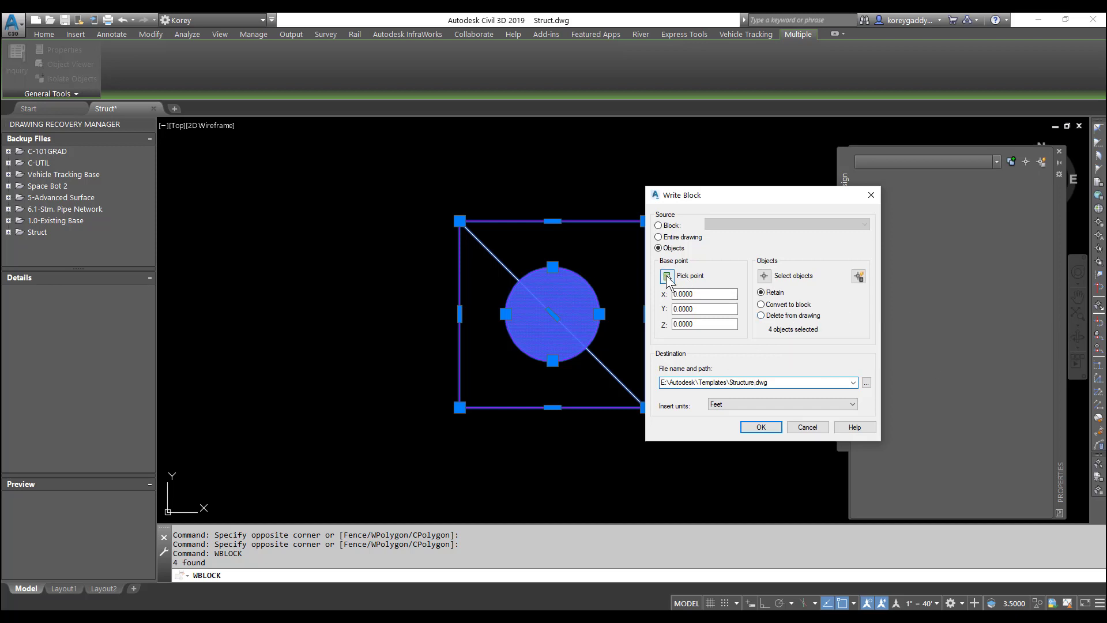
Set the block's base point to the circle's centre using the CEN snap
left_click(668, 276)
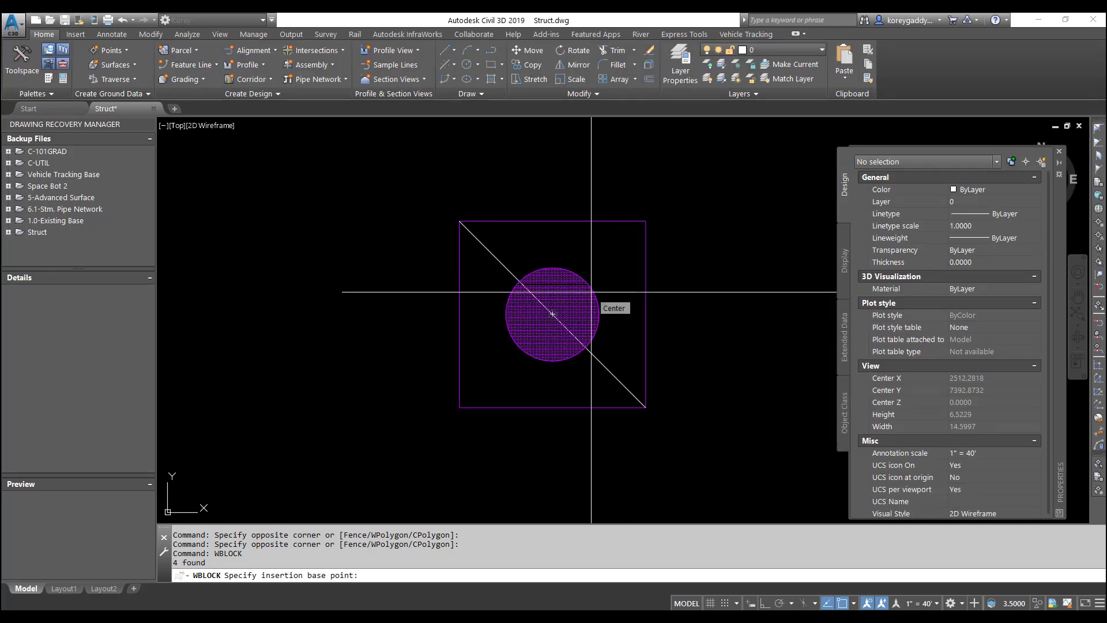
type("cen")
key("Return")
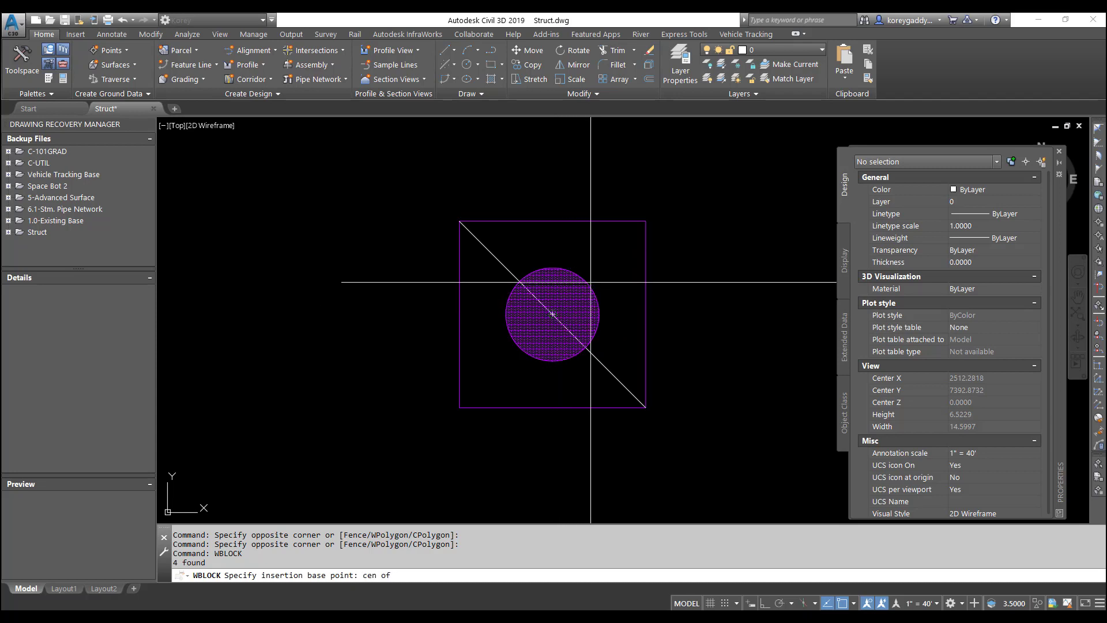
left_click(552, 315)
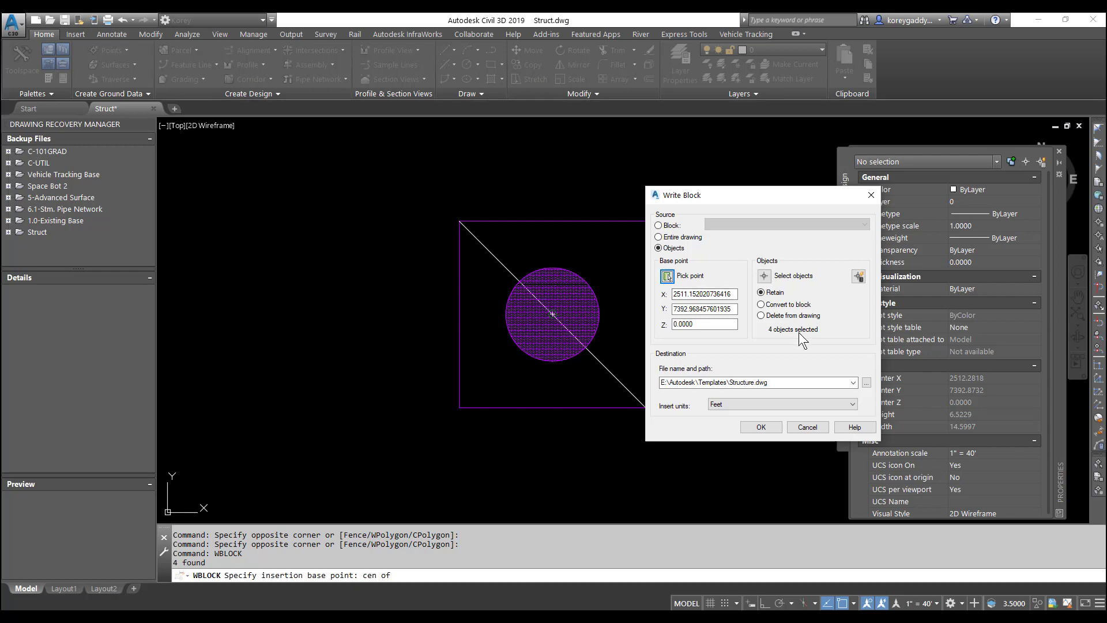
Write the objects to Struct.dwg in Autodesk > Four Minute Fridays > Pipe Network Part, including map information
left_click(867, 382)
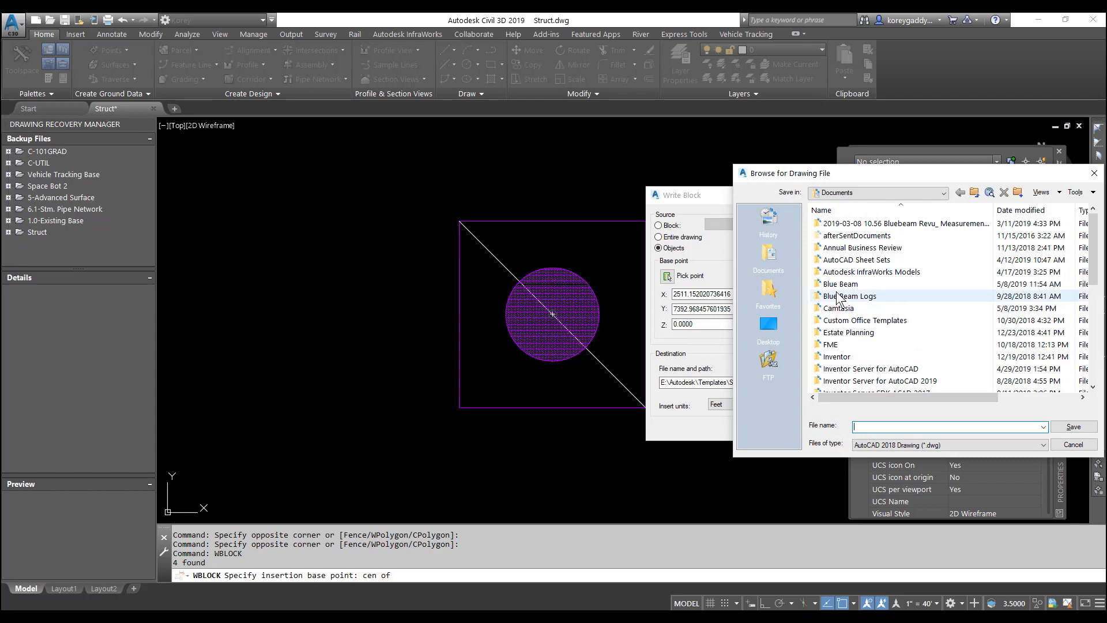
key("BackSpace")
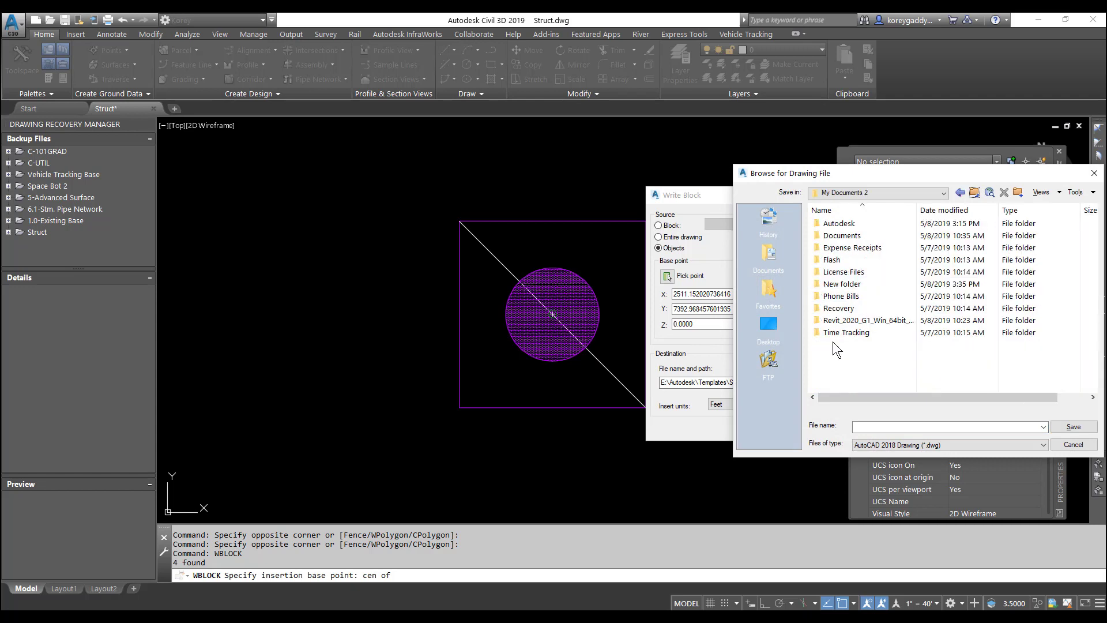
double_click(838, 223)
double_click(859, 272)
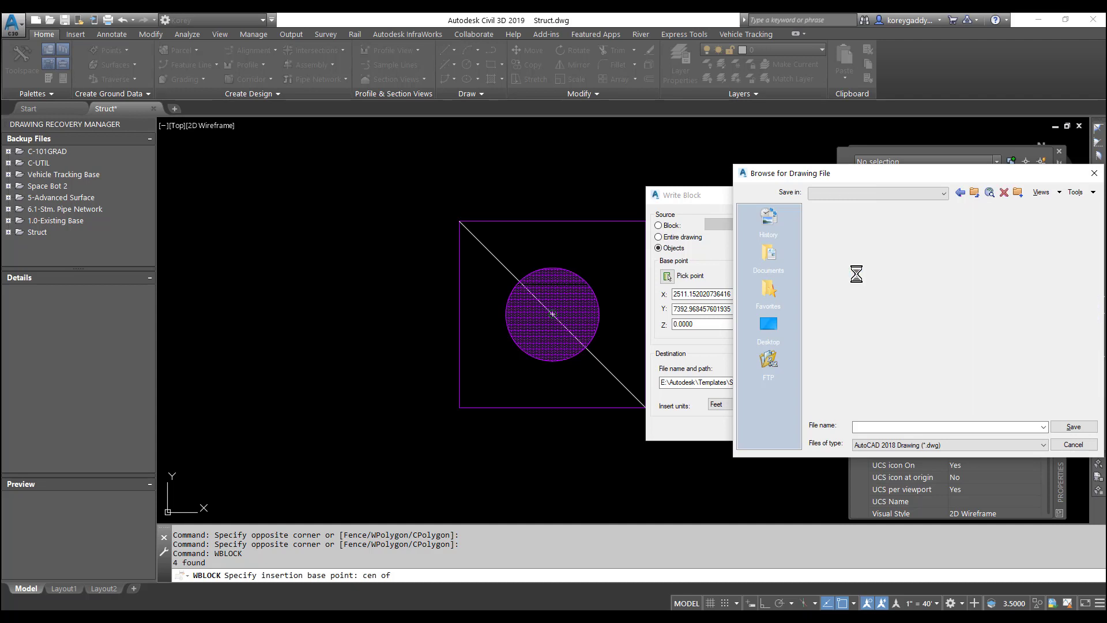
double_click(853, 236)
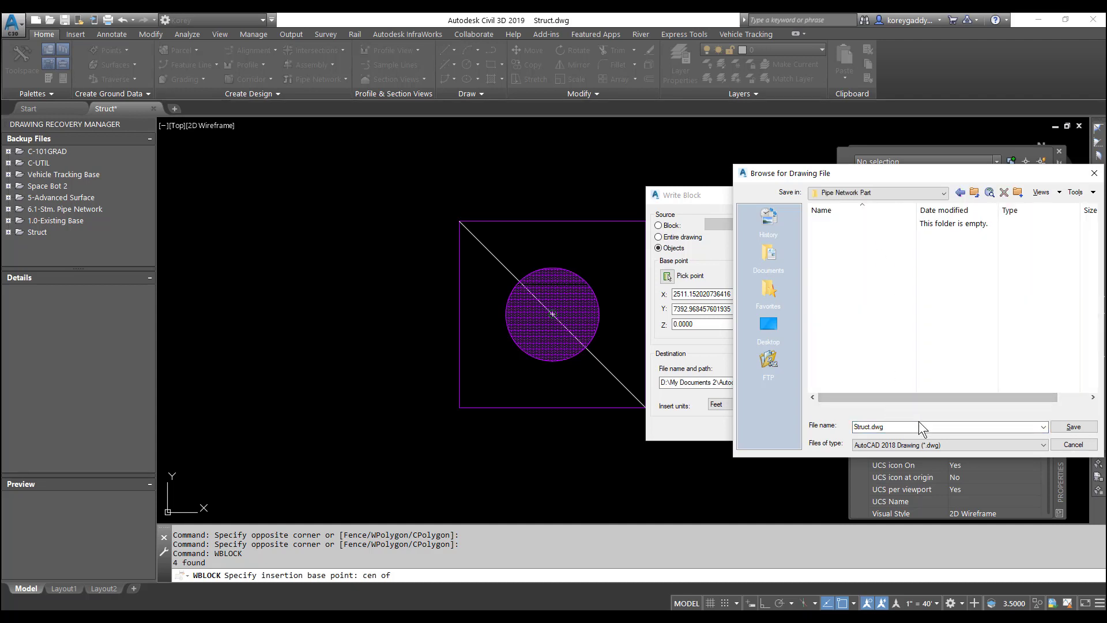
left_click(1070, 425)
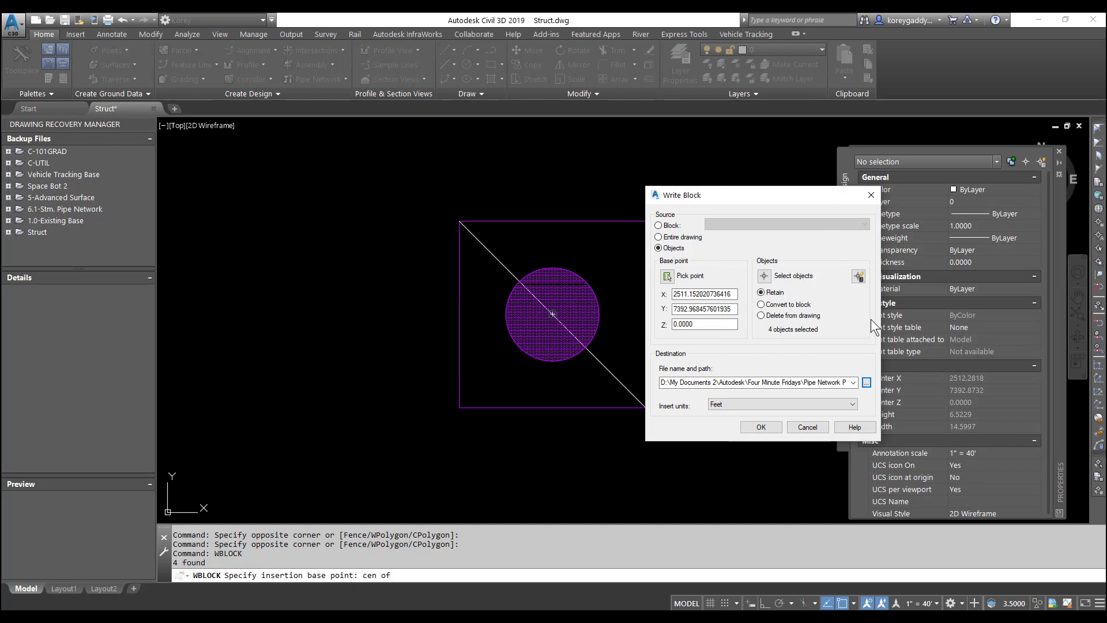
left_click(762, 427)
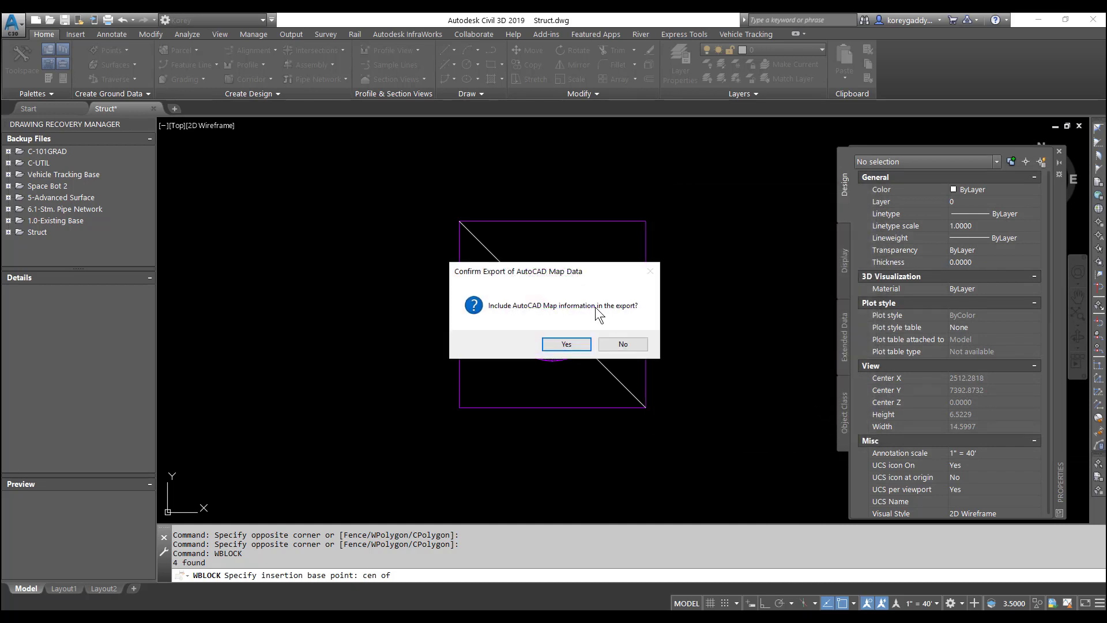
left_click(566, 345)
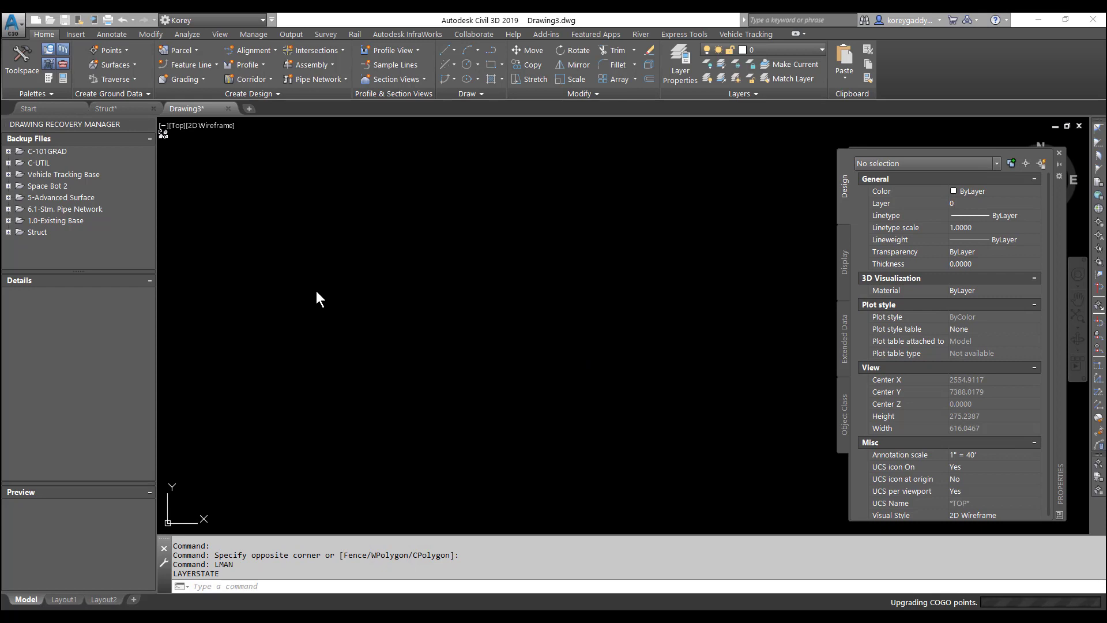
Insert Struct.dwg as a block with INSERT and place it in the drawing
type("insert")
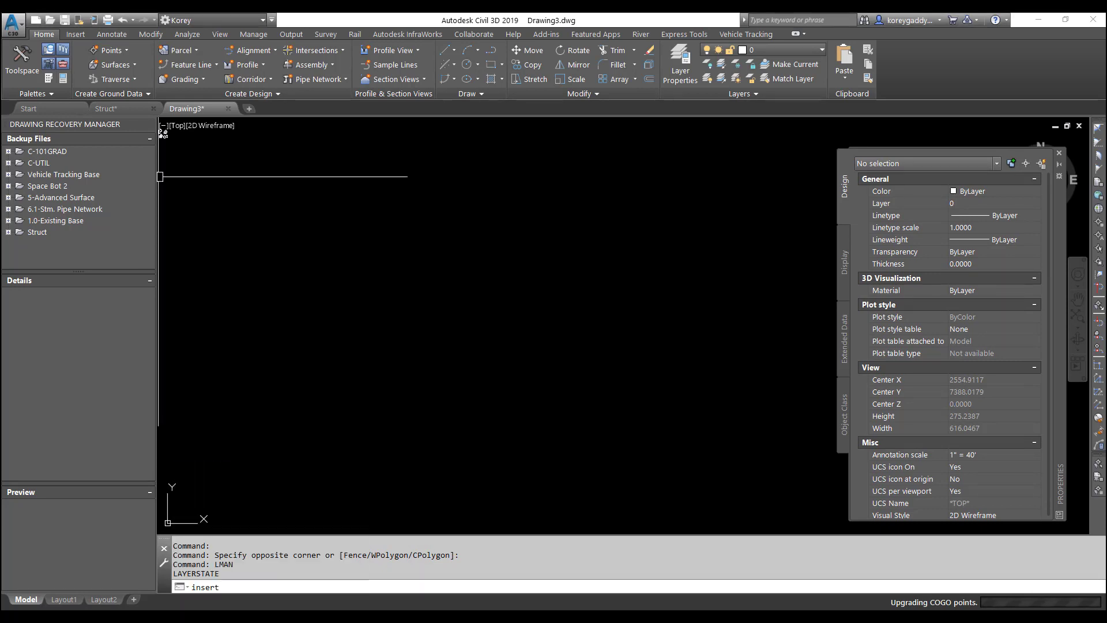
key("Return")
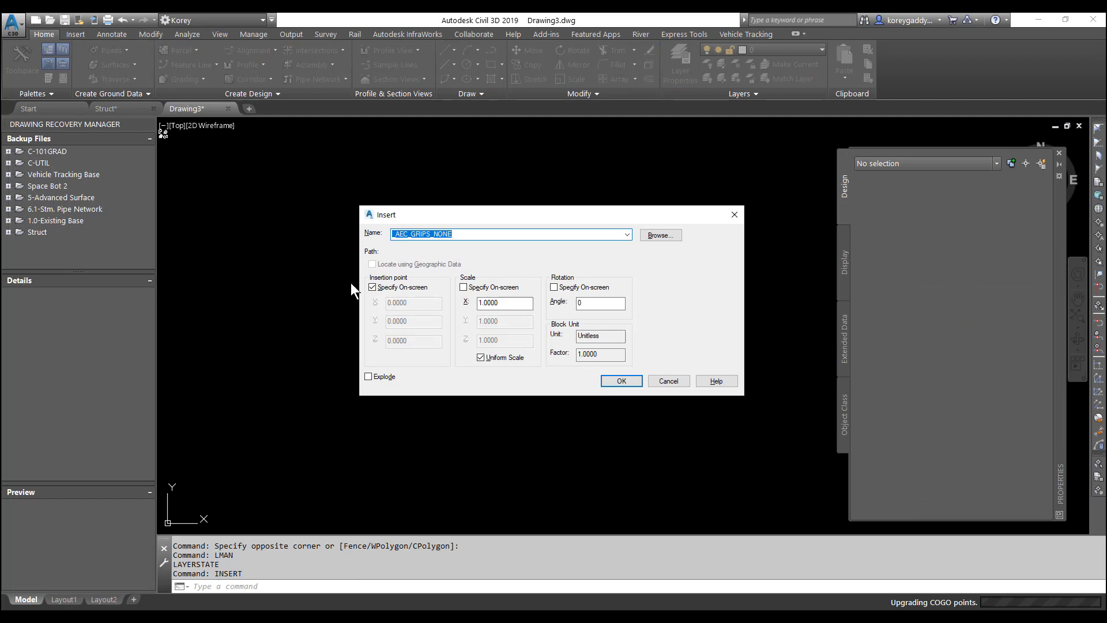
left_click(673, 236)
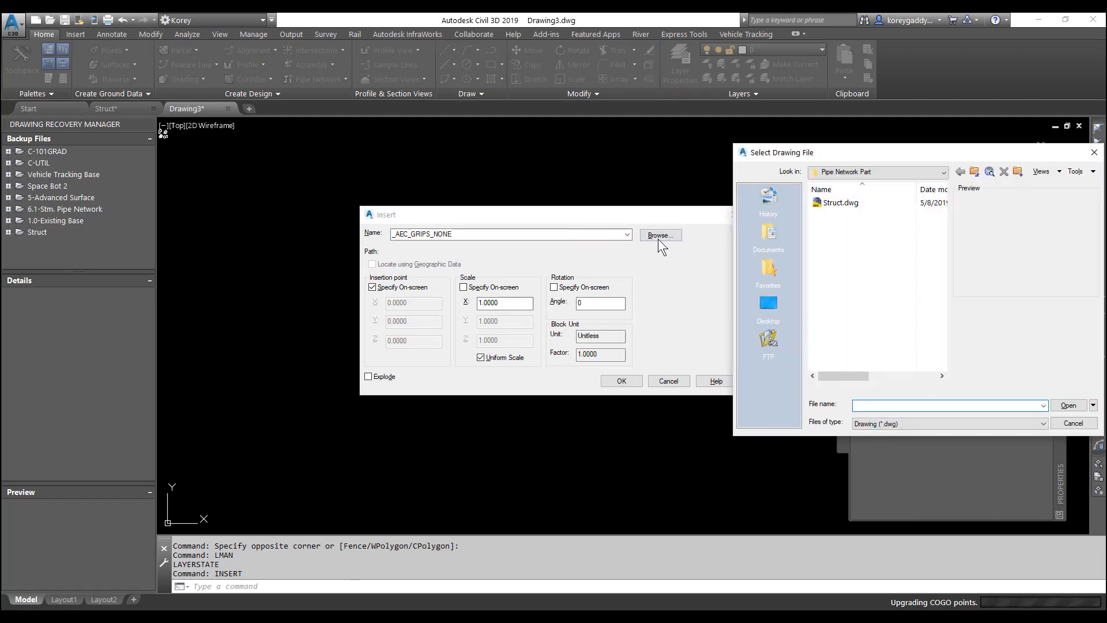
left_click(850, 171)
left_click(850, 172)
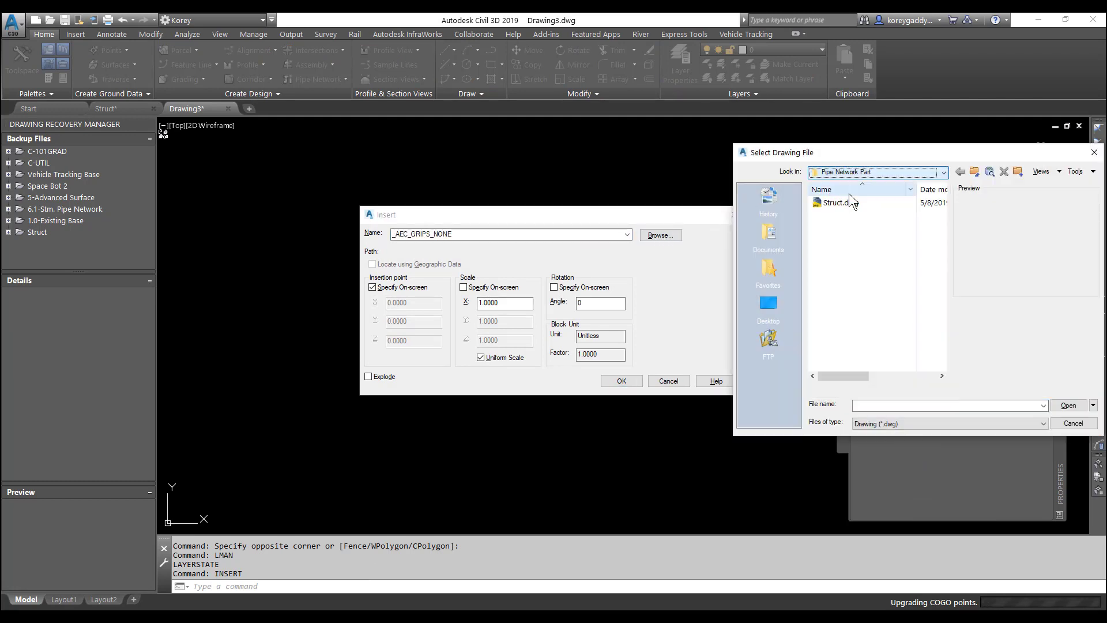
left_click(843, 202)
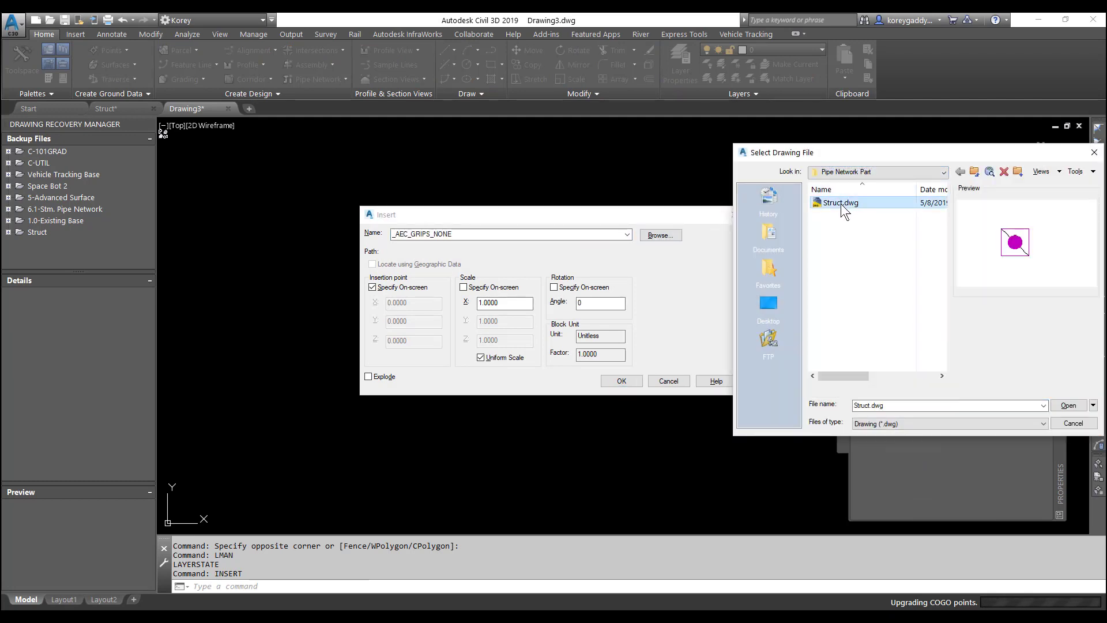
left_click(1069, 405)
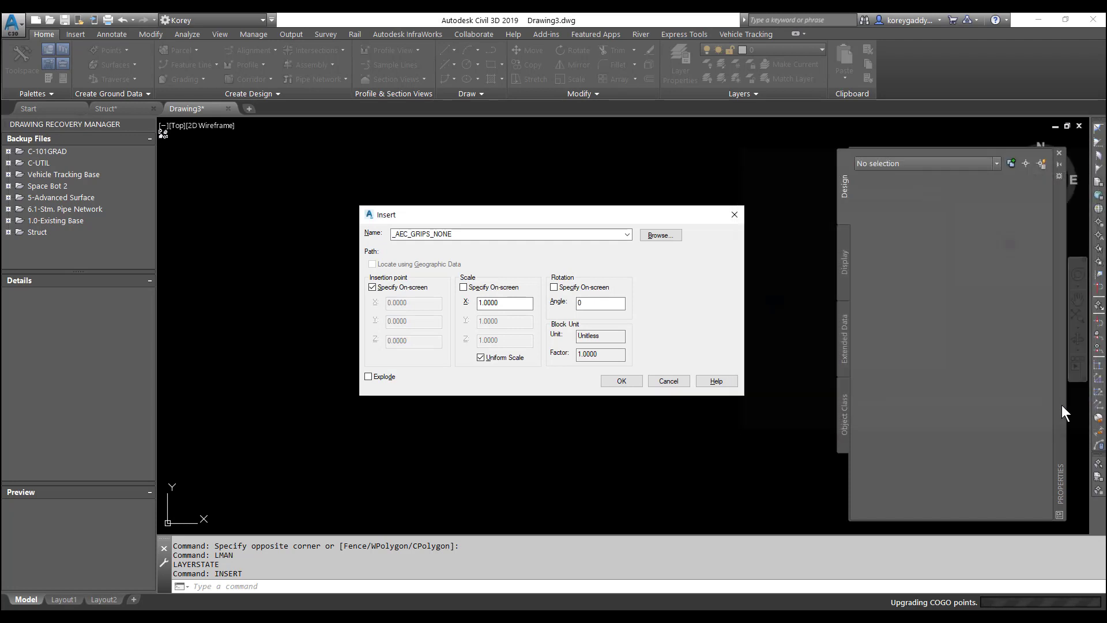
left_click(621, 381)
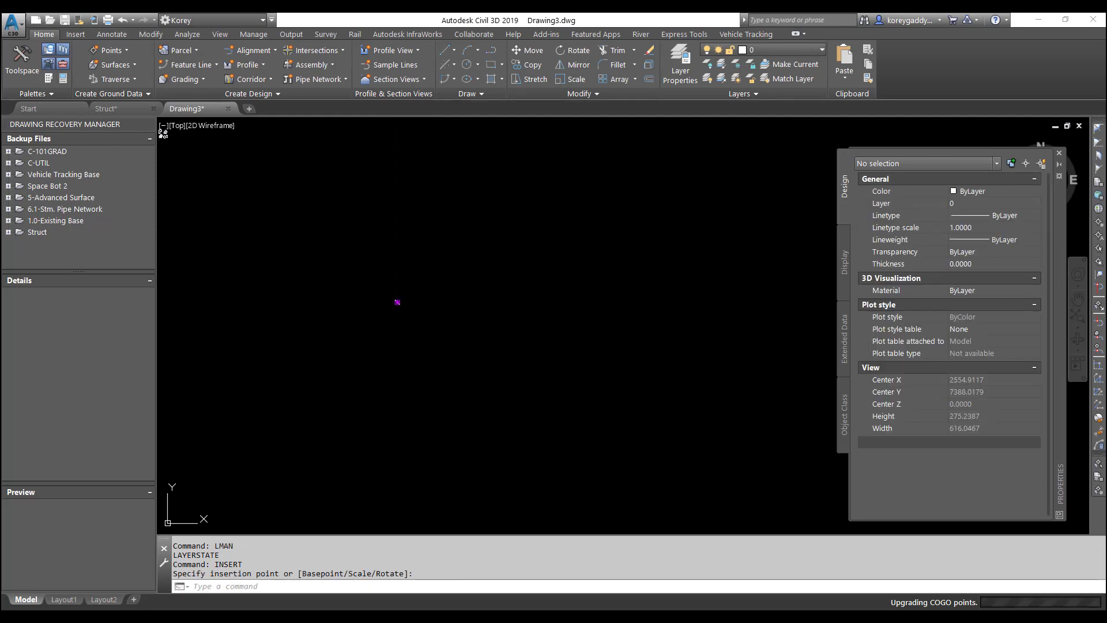
scroll(390, 301, "up", 10)
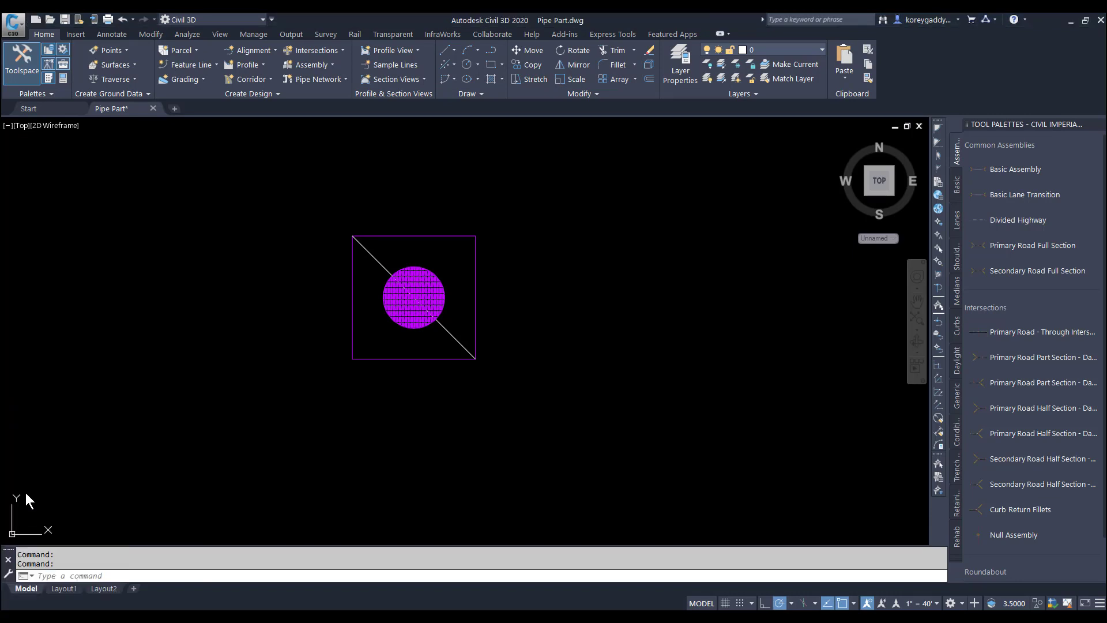
Copy the Storm Sewer Manhole structure style and rename the copy 'Storm Sewer Junction Box'
left_click_drag(19, 573, 76, 342)
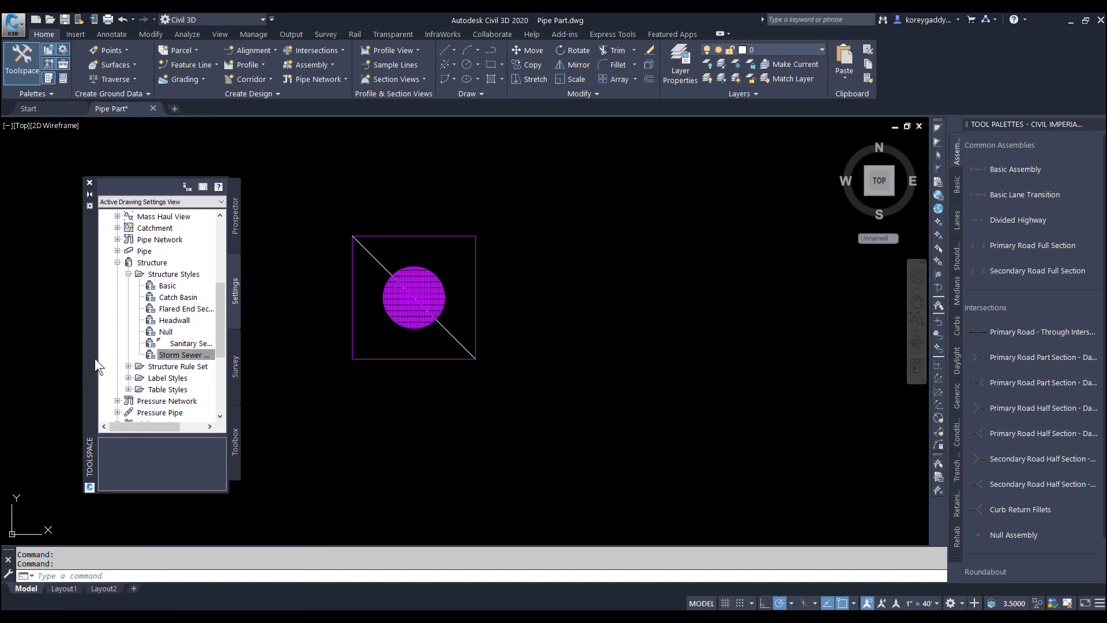
left_click(187, 355)
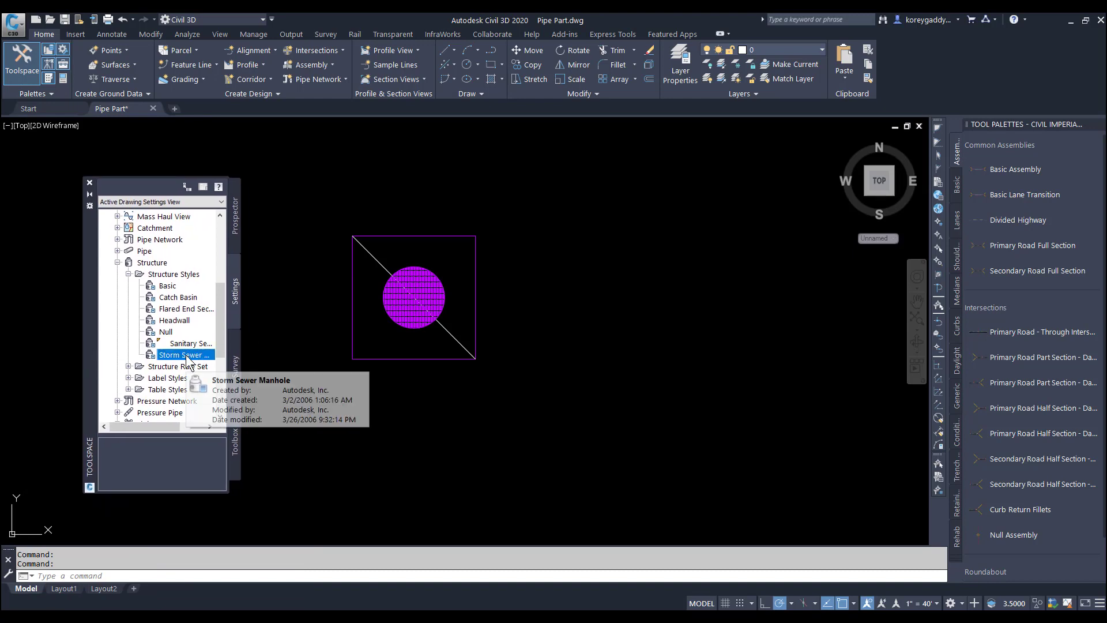
right_click(197, 357)
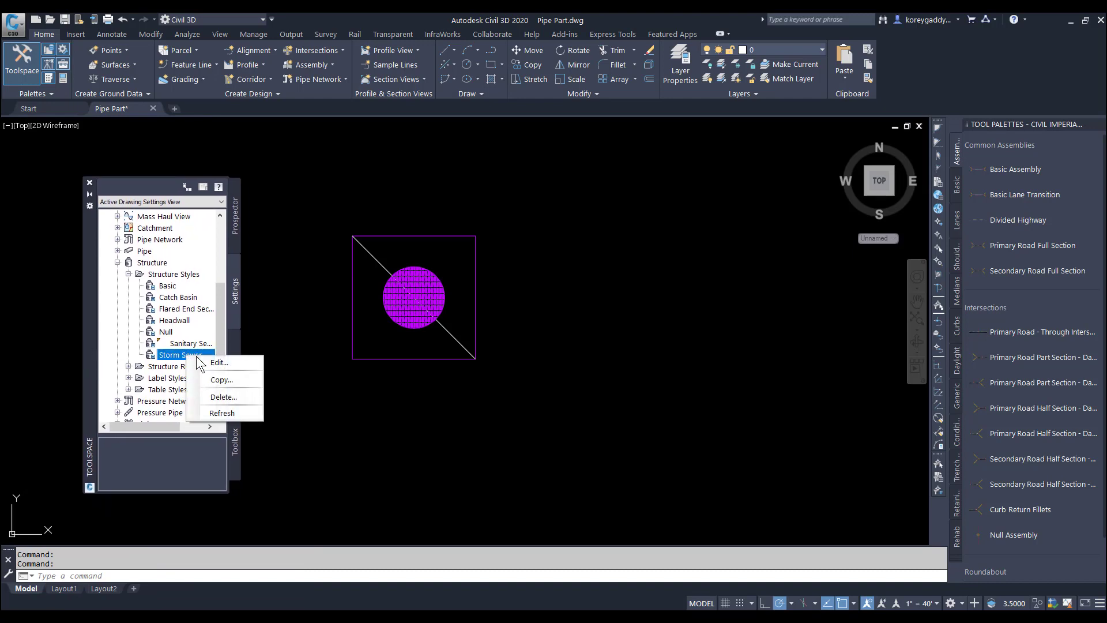
left_click(233, 380)
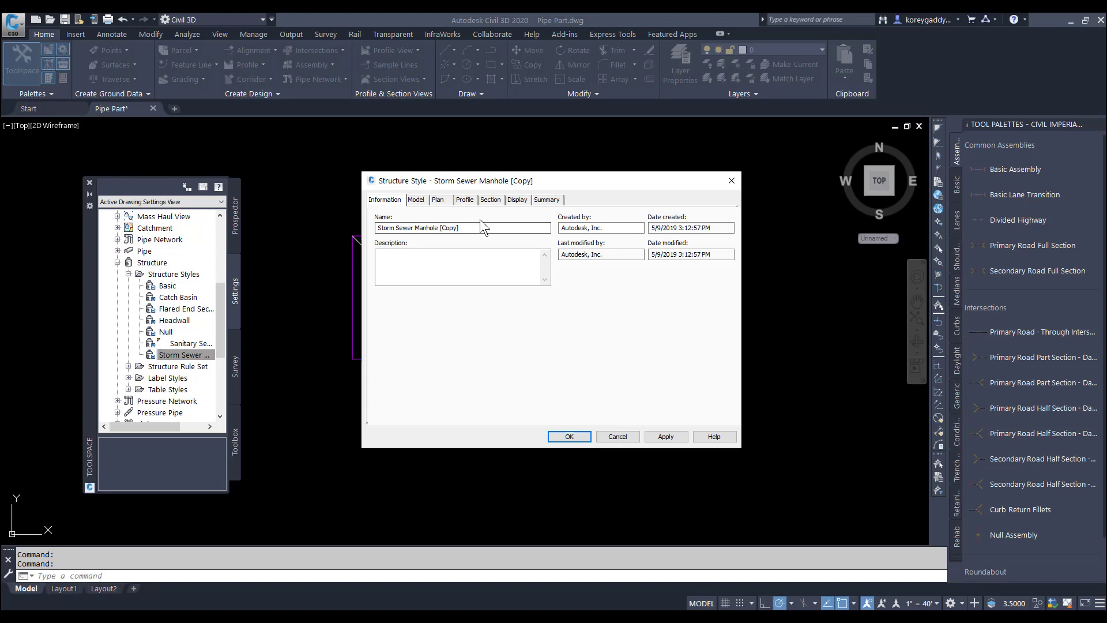
left_click(479, 227)
key("BackSpace")
key("BackSpace")
key("BackSpace")
key("BackSpace")
type("Junction Box")
Confirm the Storm Sewer Junction Box name, choose Struct as its plan block, and apply
left_click(415, 200)
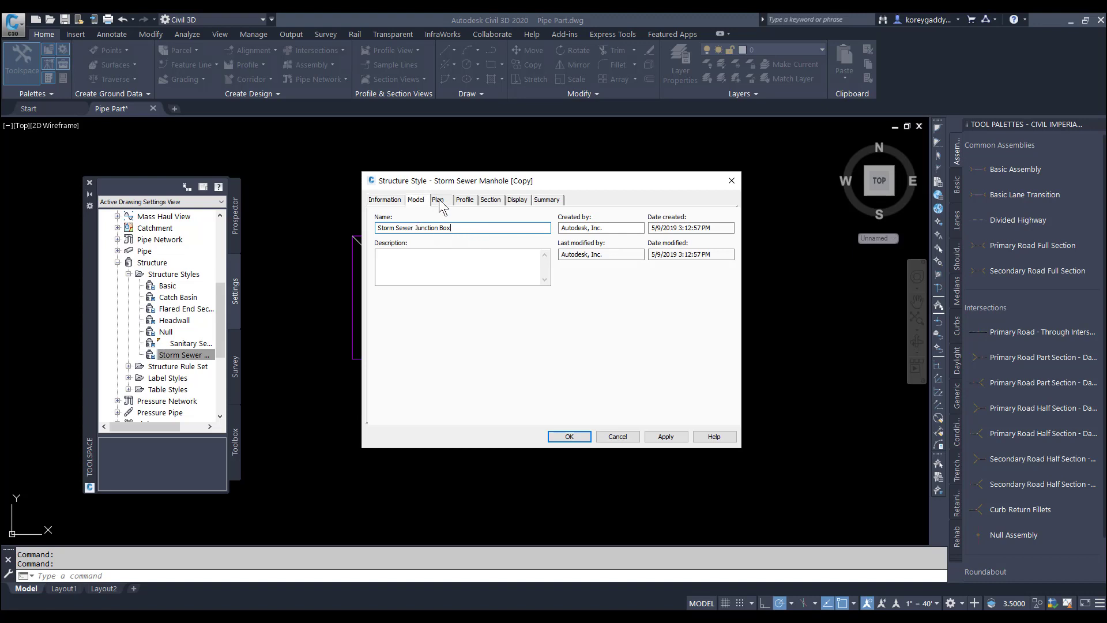
left_click(439, 202)
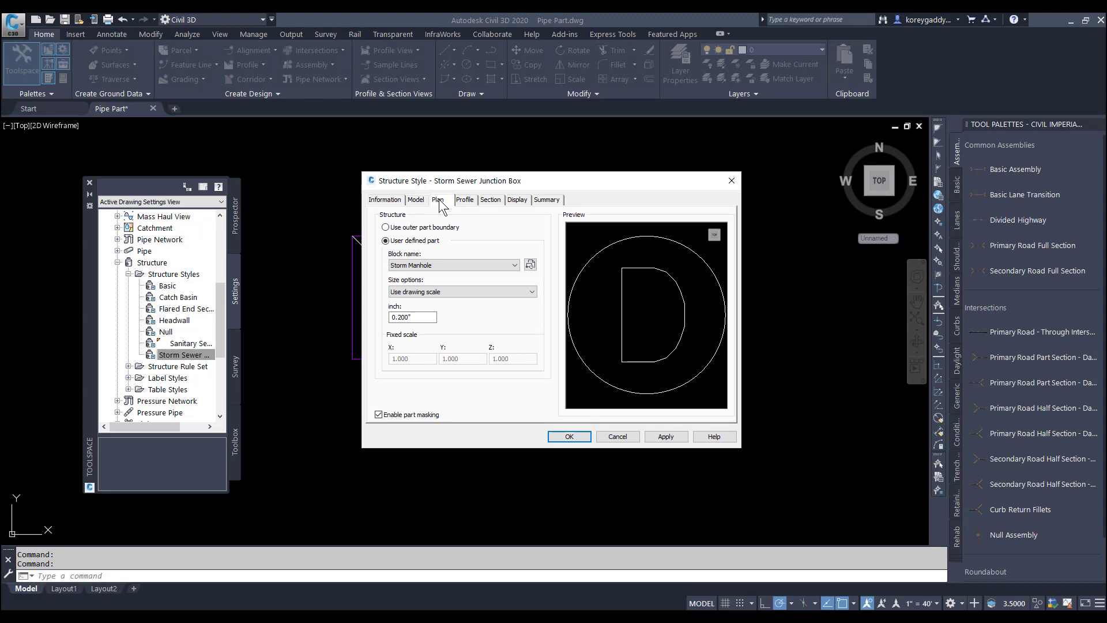
left_click(517, 264)
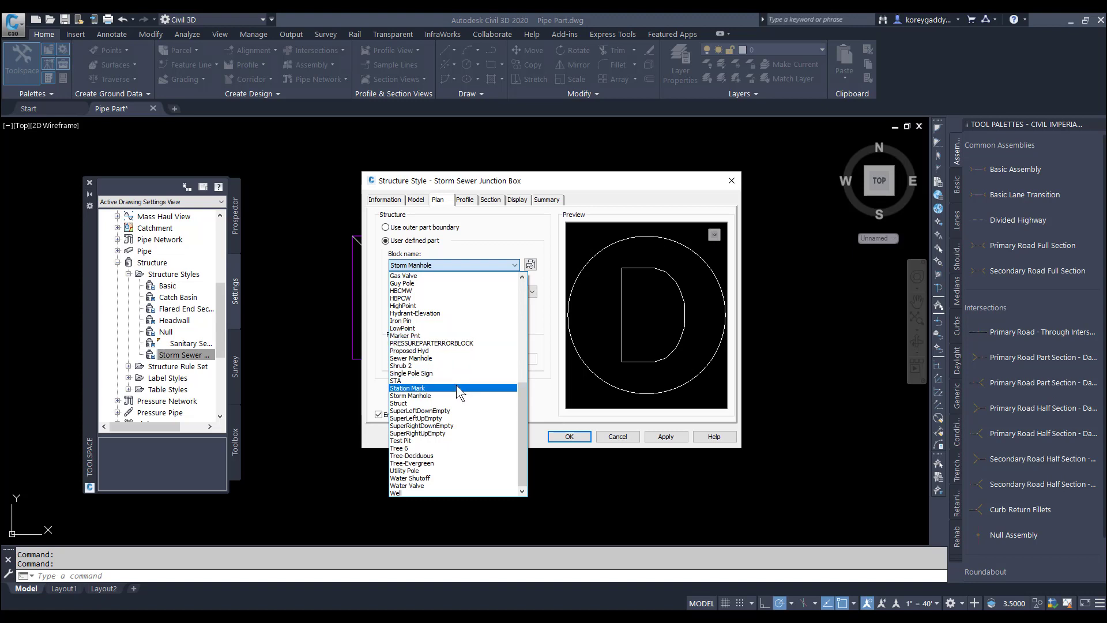
left_click(419, 404)
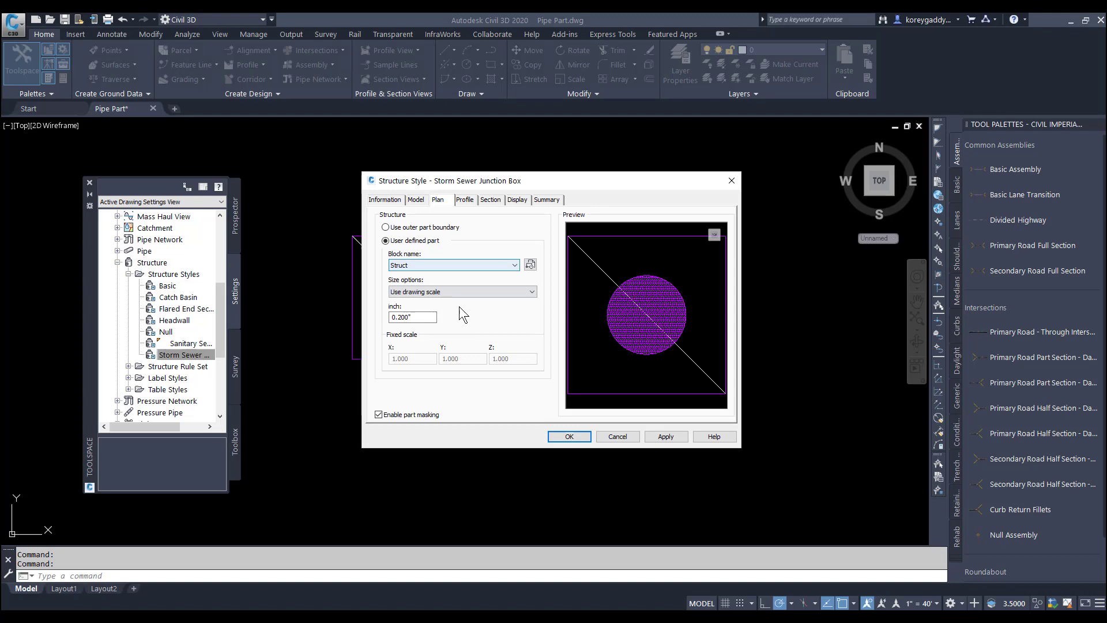
left_click(680, 439)
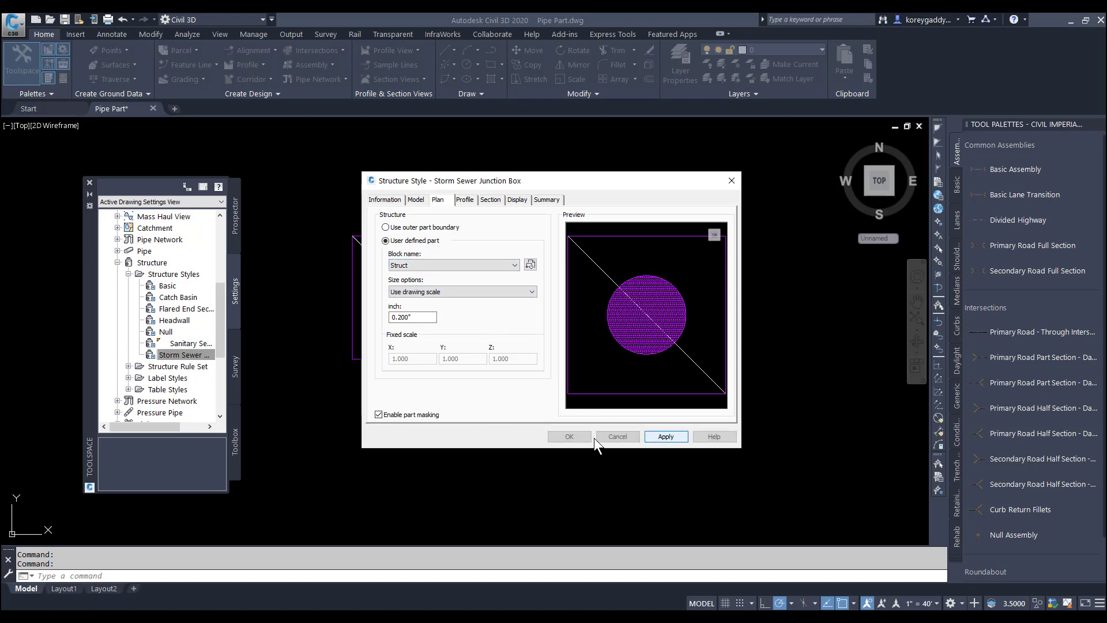
left_click(568, 437)
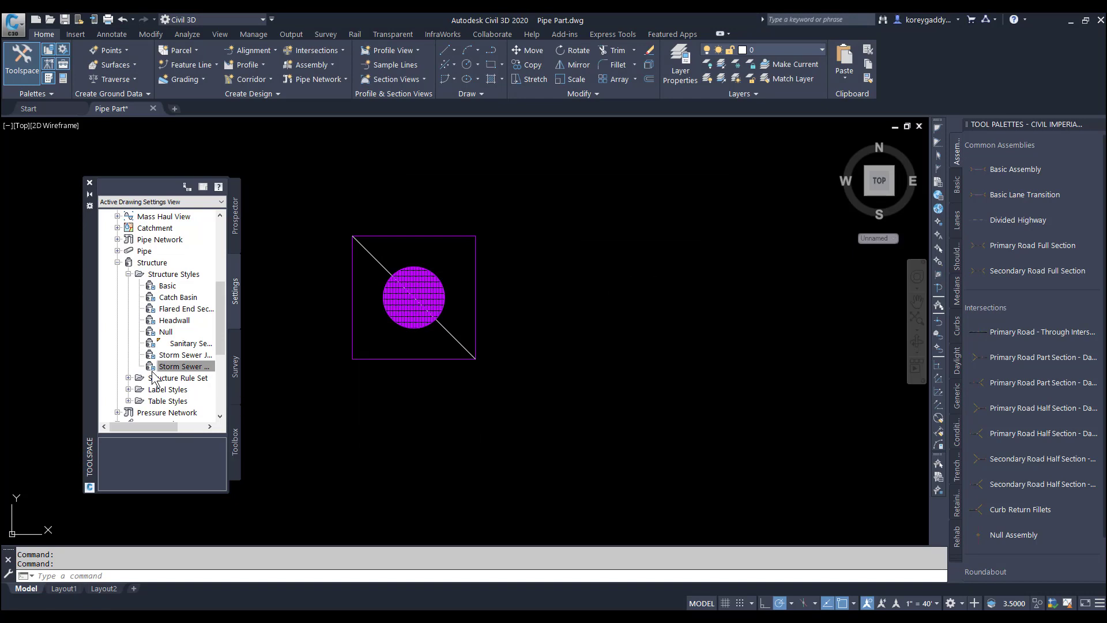
Enlarge the styles panel to show Storm Sewer Junction Box and save Pipe Part.dwg
left_click(196, 355)
left_click_drag(227, 492, 266, 482)
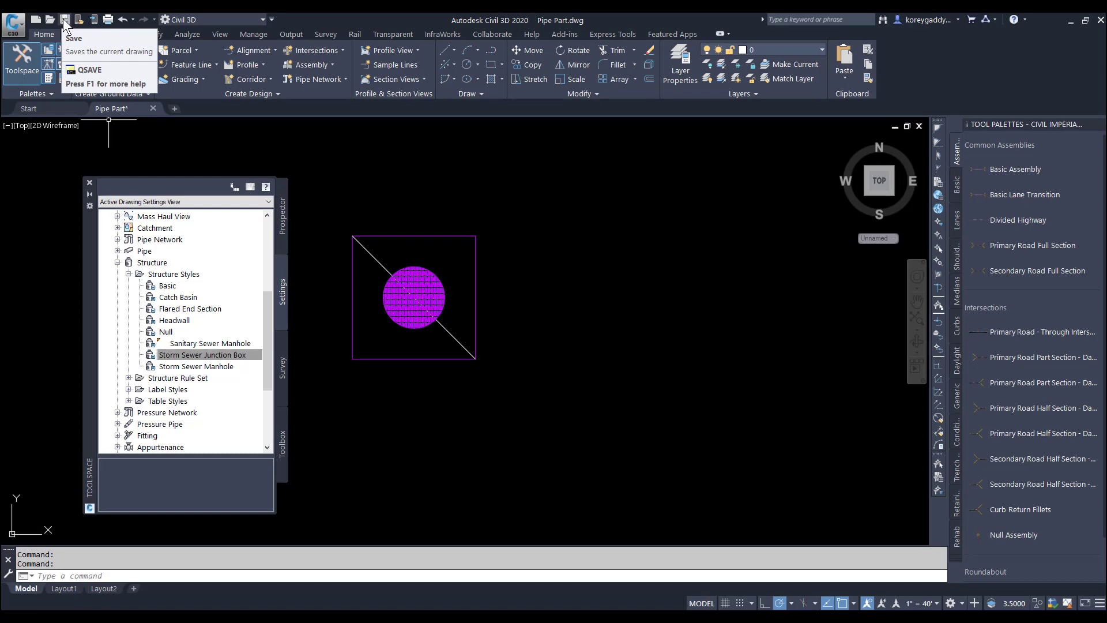
key("ctrl+s")
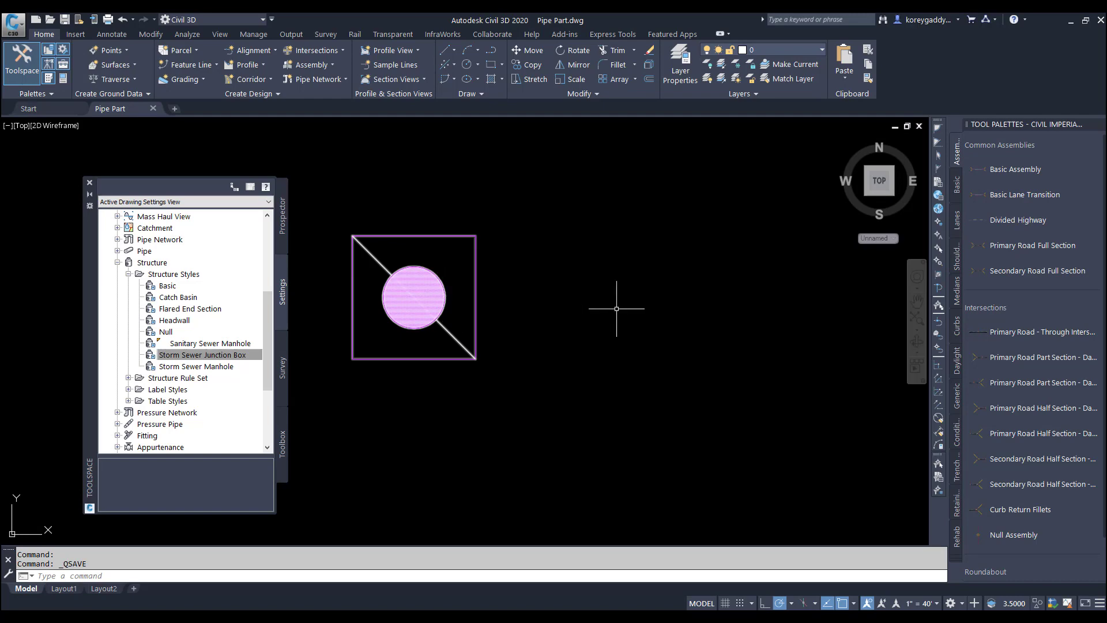
Create a new drawing and drag Storm Sewer Junction Box from Pipe Part into Drawing2
key("ctrl+n")
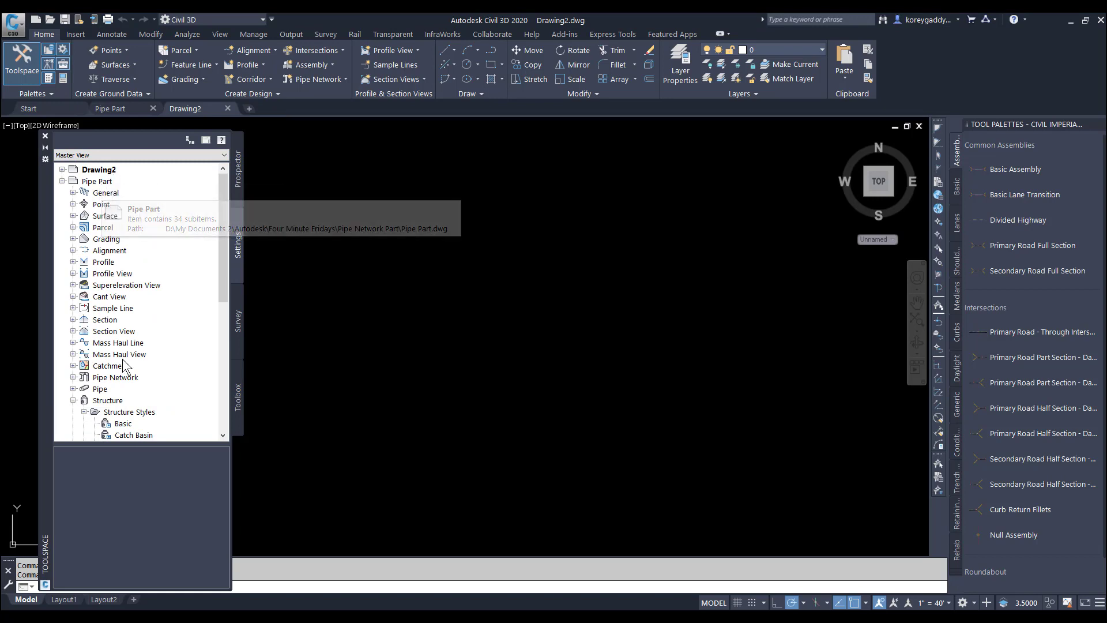
scroll(123, 381, "down", 2)
scroll(122, 382, "down", 1)
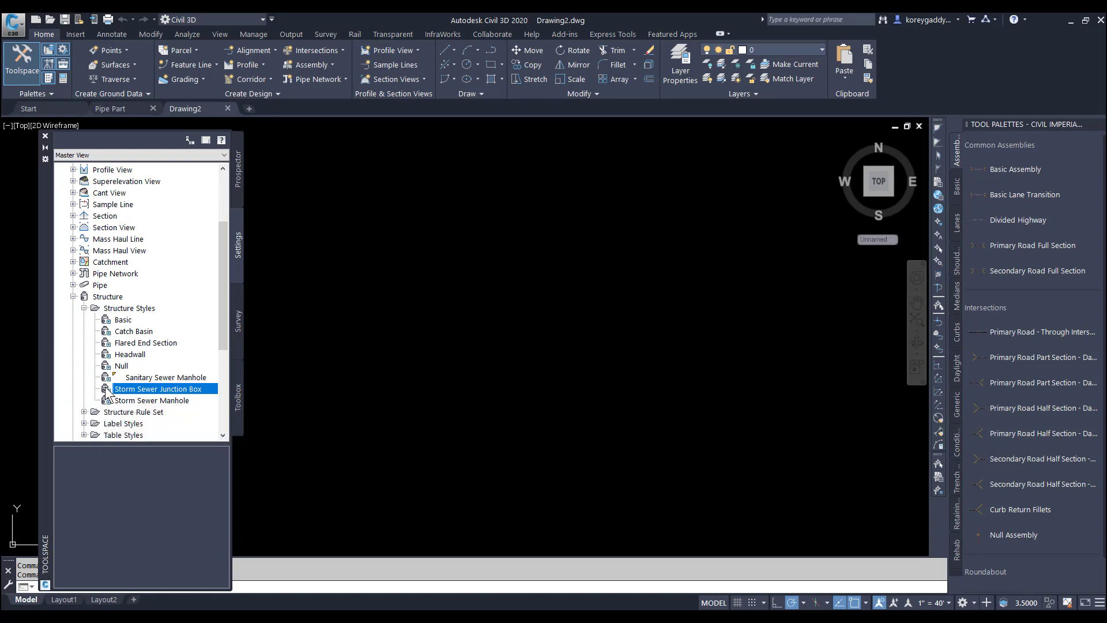
left_click_drag(109, 395, 376, 388)
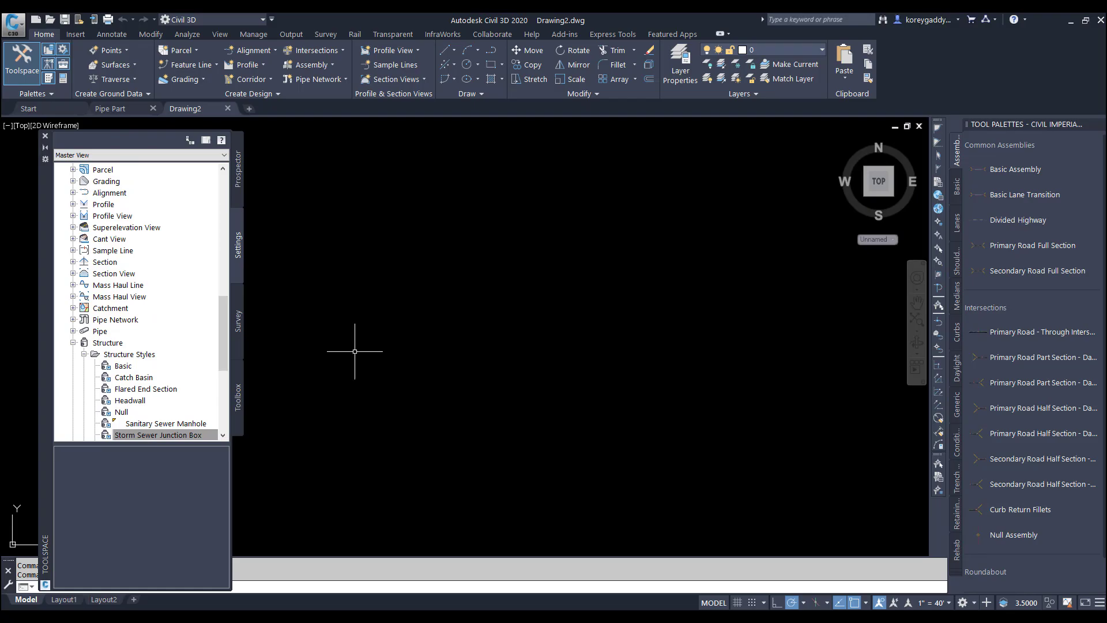